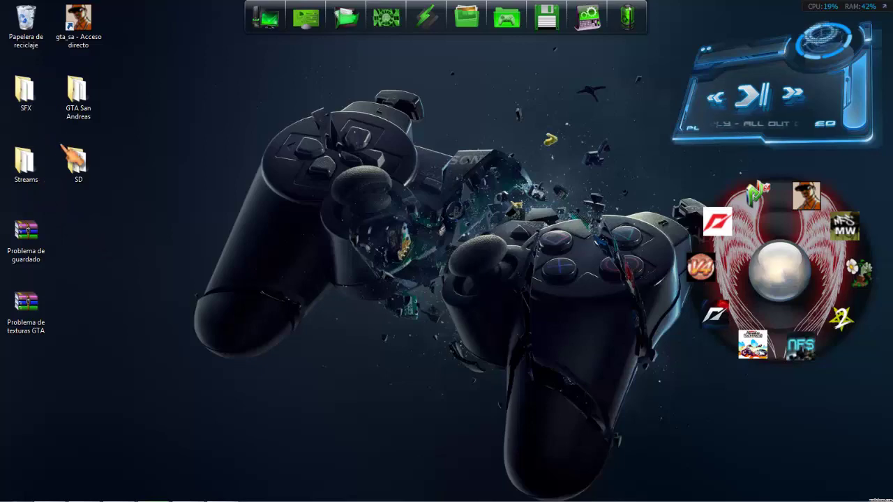
# Extract the SFX, SFX2 and SFX3 archives in place inside the desktop SFX folder
pyautogui.doubleClick(26, 90)
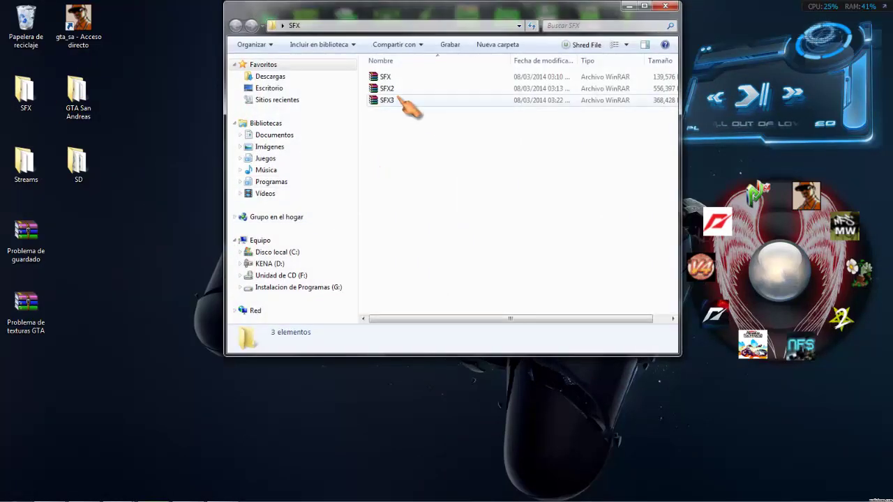
pyautogui.moveTo(432, 150); pyautogui.dragTo(442, 84)
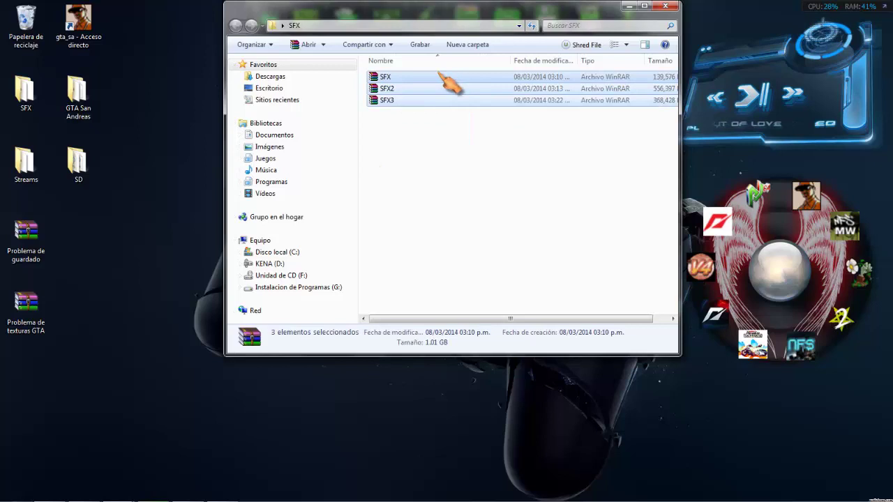
pyautogui.rightClick(403, 85)
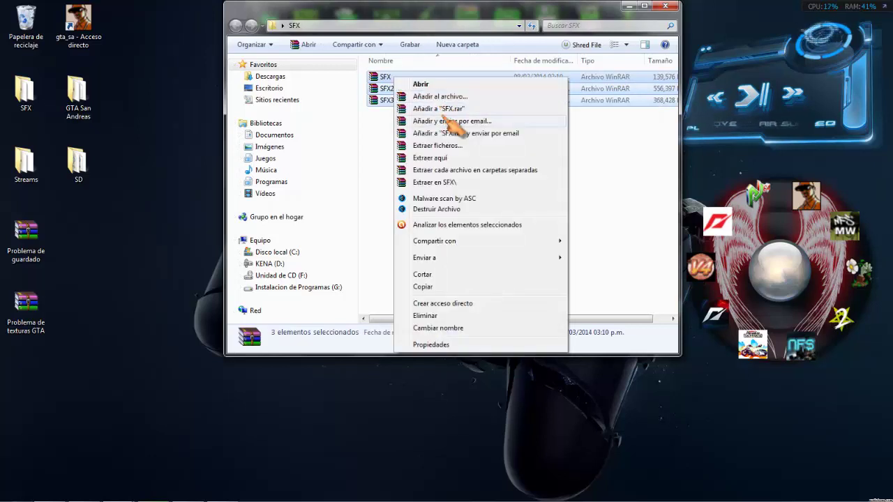
pyautogui.click(433, 159)
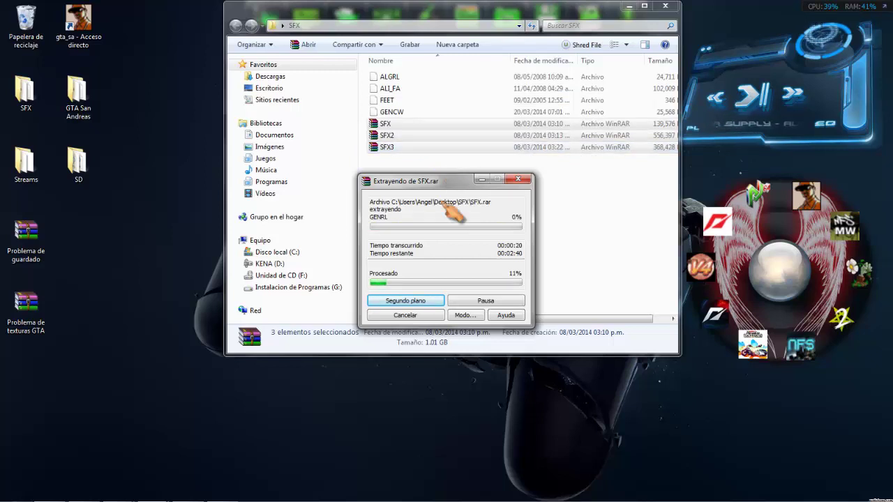
pyautogui.moveTo(283, 497)
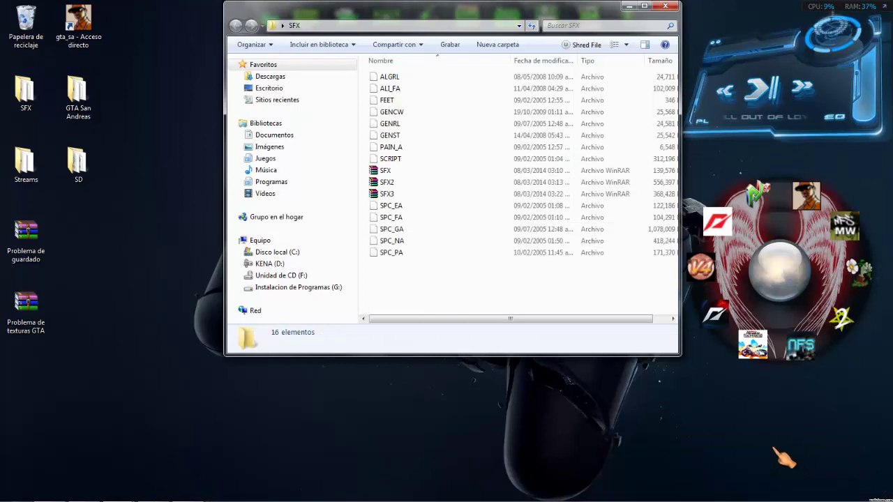
# Delete the SFX, SFX2 and SFX3 archives from the folder, keeping only the extracted files
pyautogui.click(388, 171)
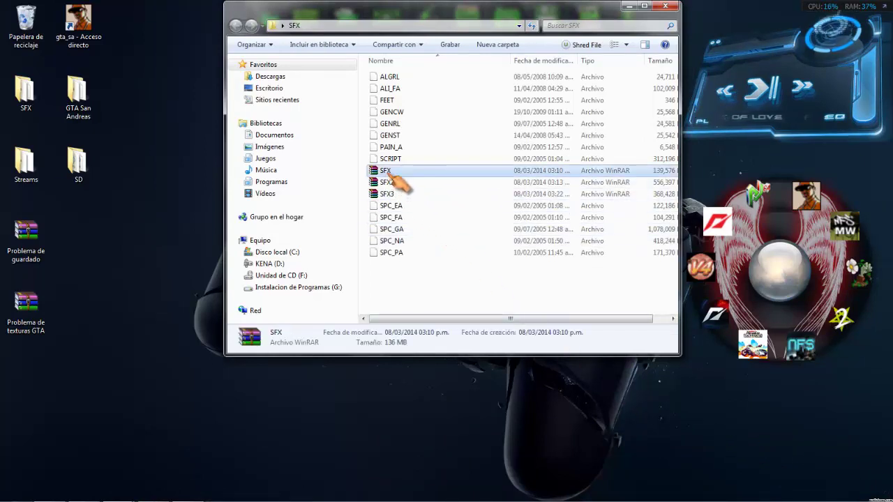
pyautogui.moveTo(361, 167); pyautogui.dragTo(388, 201)
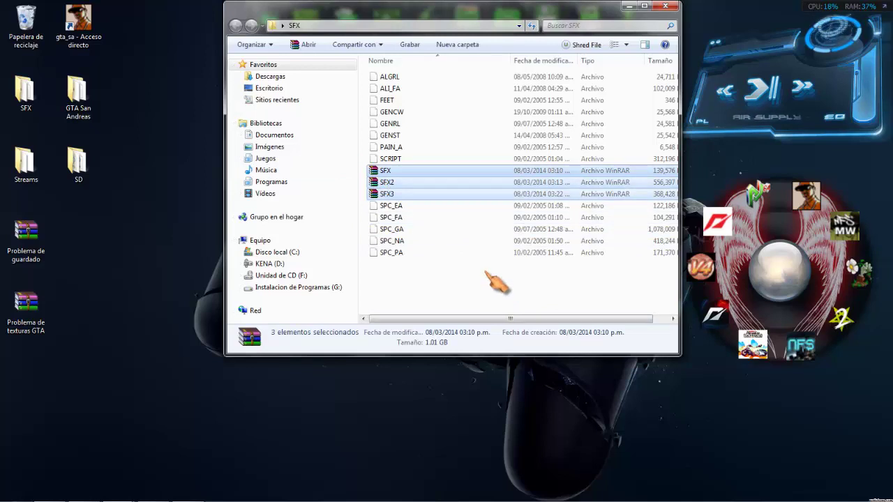
pyautogui.press('Delete')
pyautogui.press('Return')
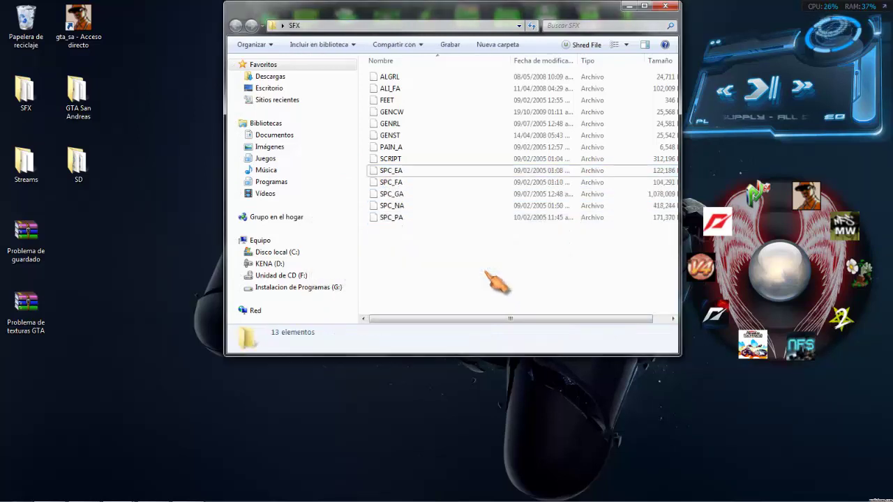
# Copy all the extracted files in the desktop SFX folder and minimize its window
pyautogui.moveTo(403, 273); pyautogui.dragTo(536, 74)
pyautogui.rightClick(536, 73)
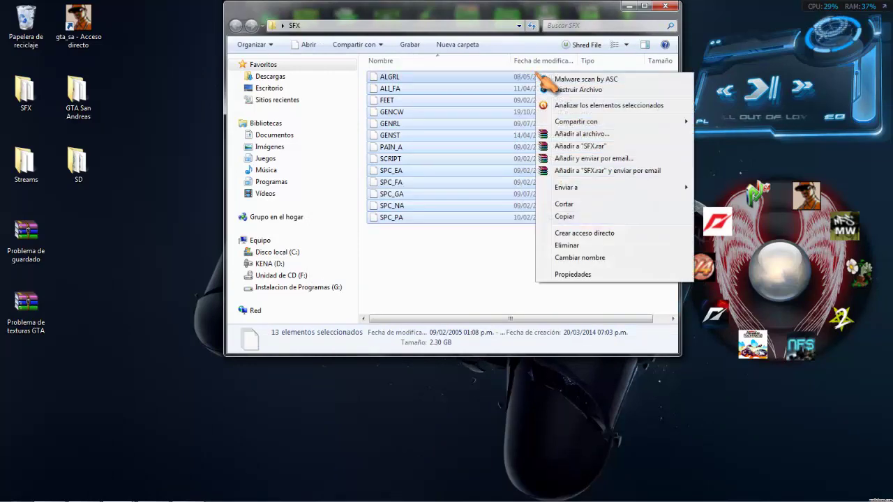
pyautogui.click(569, 220)
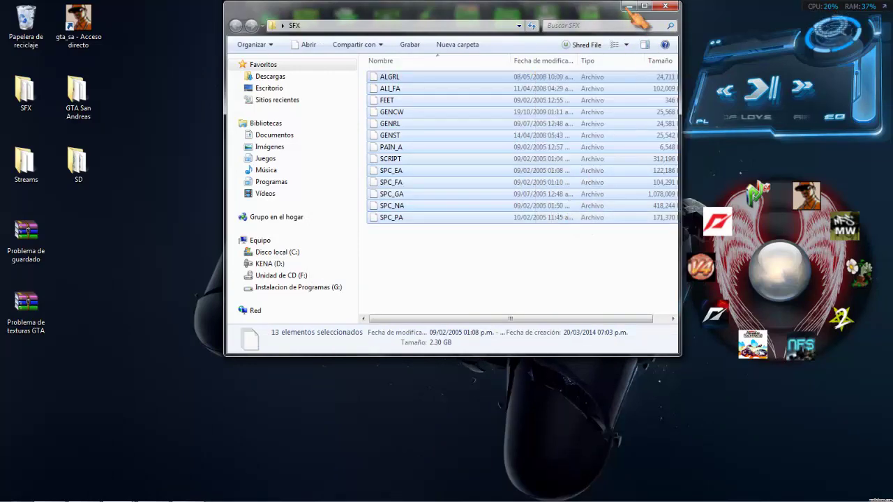
pyautogui.click(629, 7)
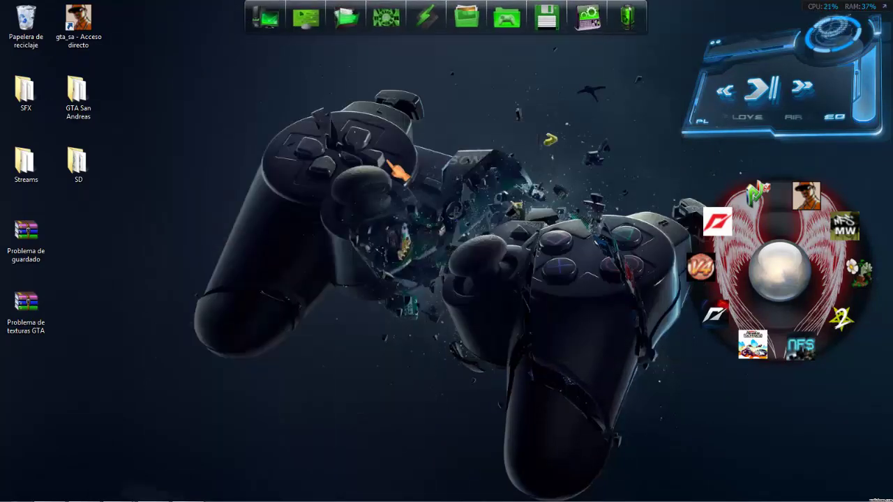
# Open the audio\SFX subfolder of the GTA San Andreas folder on the desktop
pyautogui.doubleClick(98, 101)
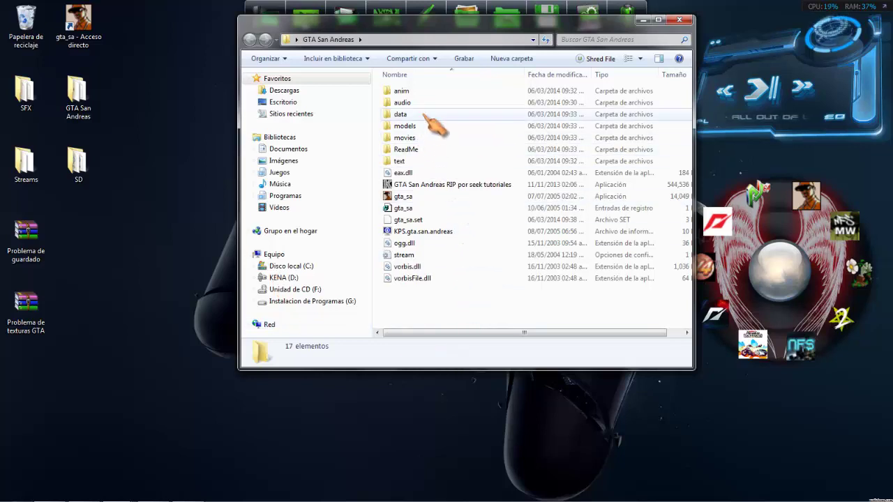
pyautogui.doubleClick(427, 103)
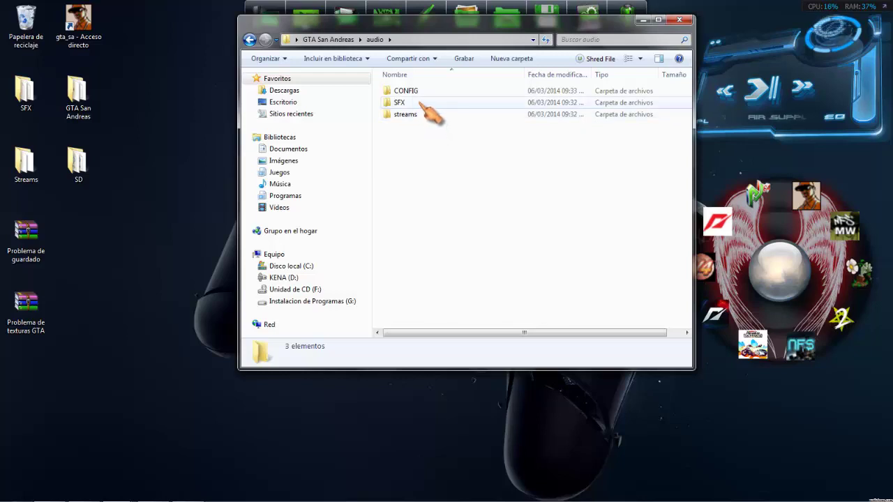
pyautogui.doubleClick(421, 102)
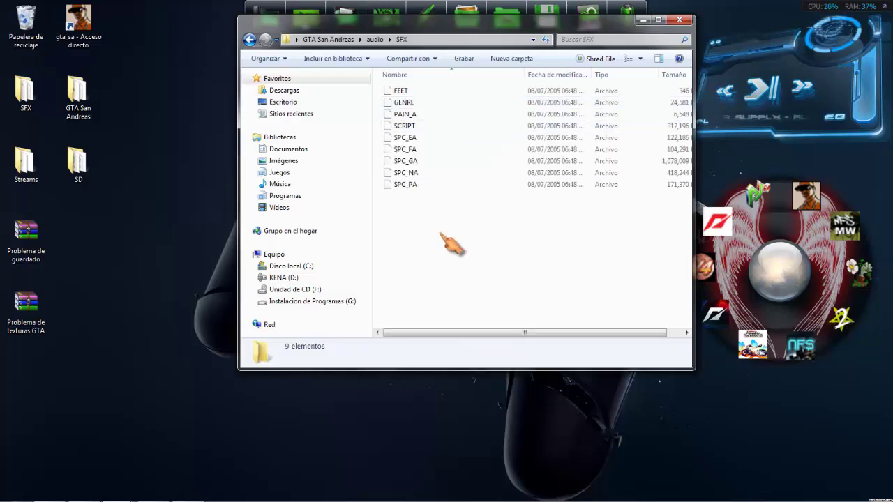
# View the game's audio\streams folder and the copied files in the desktop SFX folder, and return to audio\SFX
pyautogui.press('BackSpace')
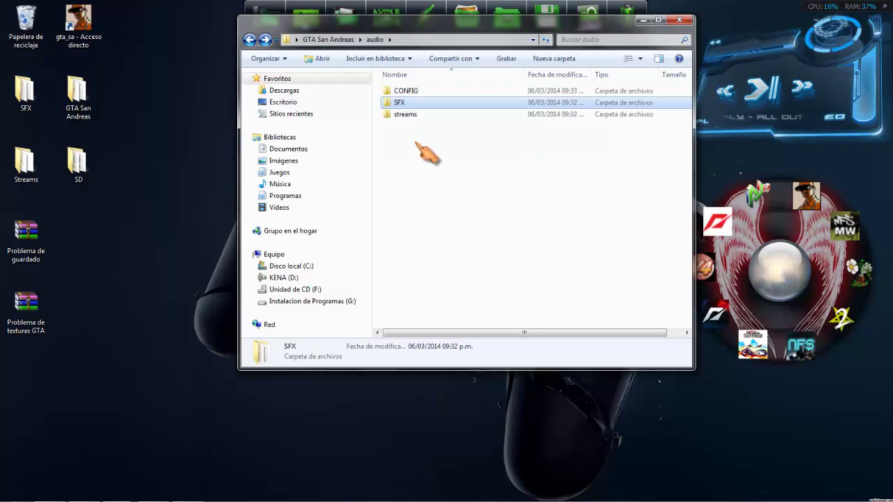
pyautogui.click(409, 116)
pyautogui.doubleClick(410, 117)
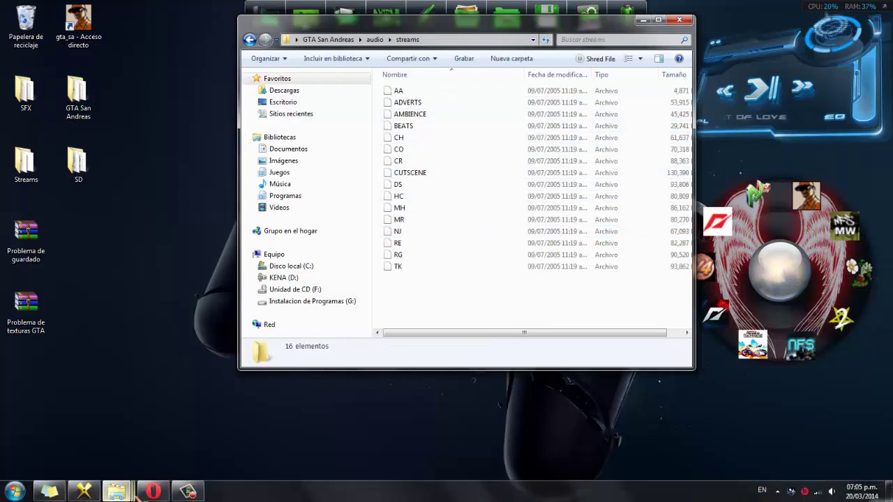
pyautogui.moveTo(141, 478)
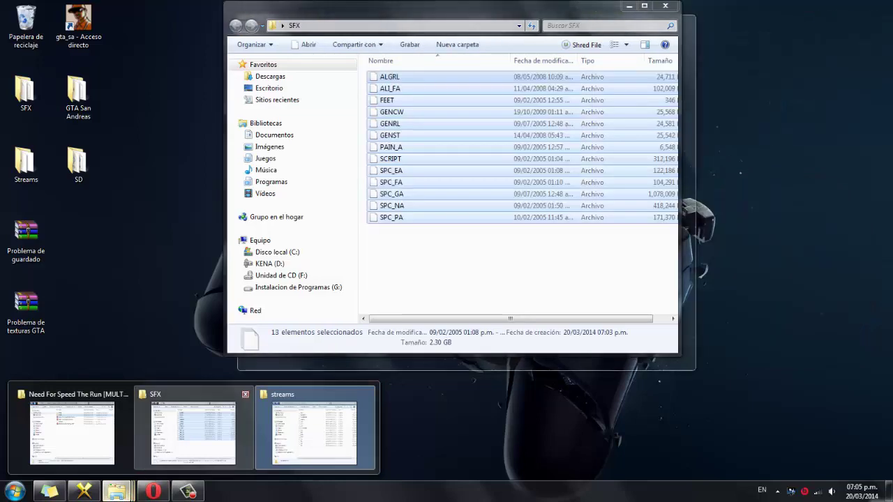
pyautogui.click(198, 436)
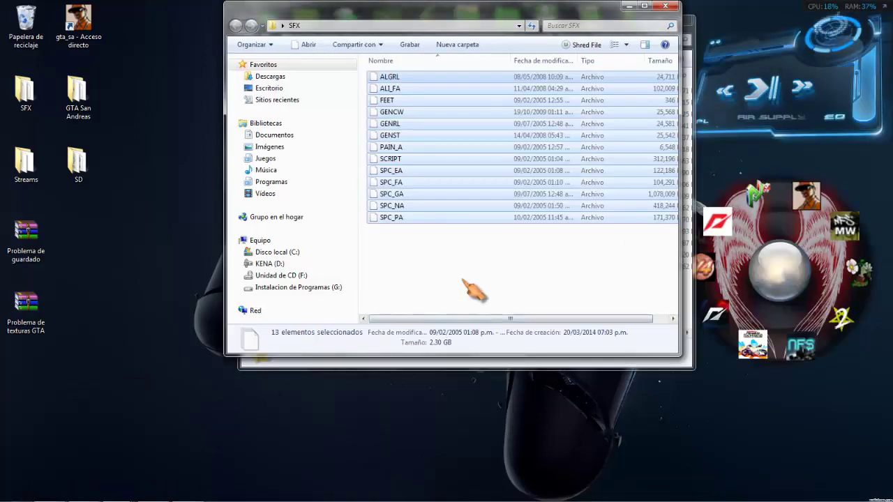
pyautogui.click(630, 6)
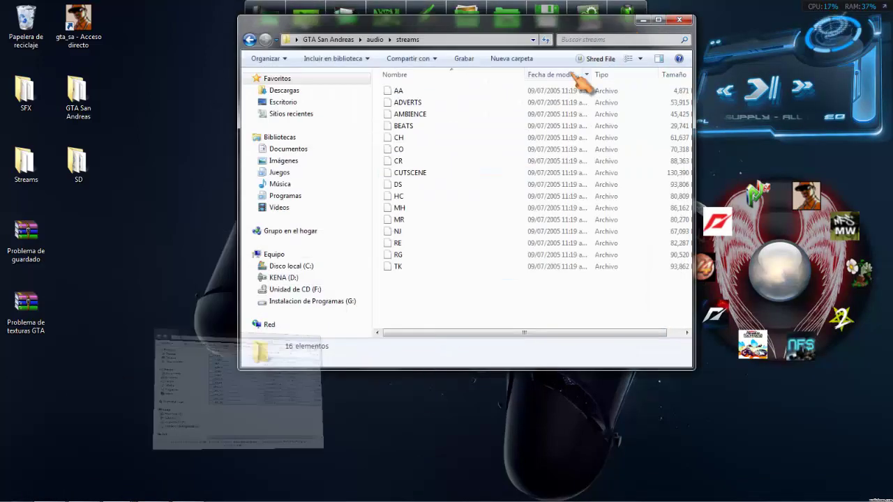
pyautogui.press('BackSpace')
pyautogui.doubleClick(423, 103)
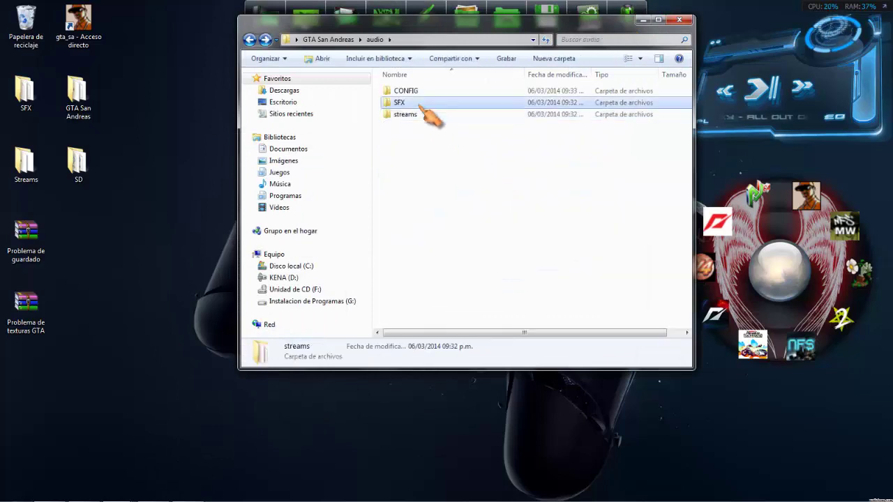
# Paste the copied files into GTA San Andreas\audio\SFX, replacing every file that has the same name
pyautogui.rightClick(441, 237)
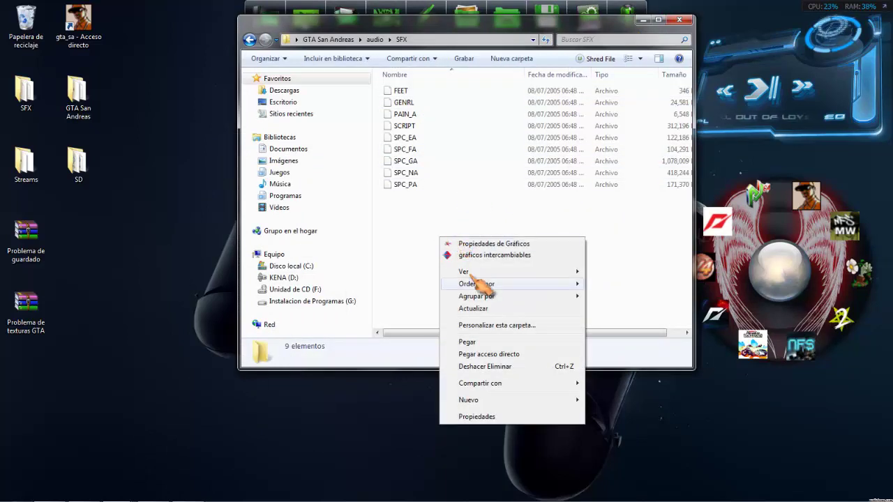
pyautogui.click(472, 342)
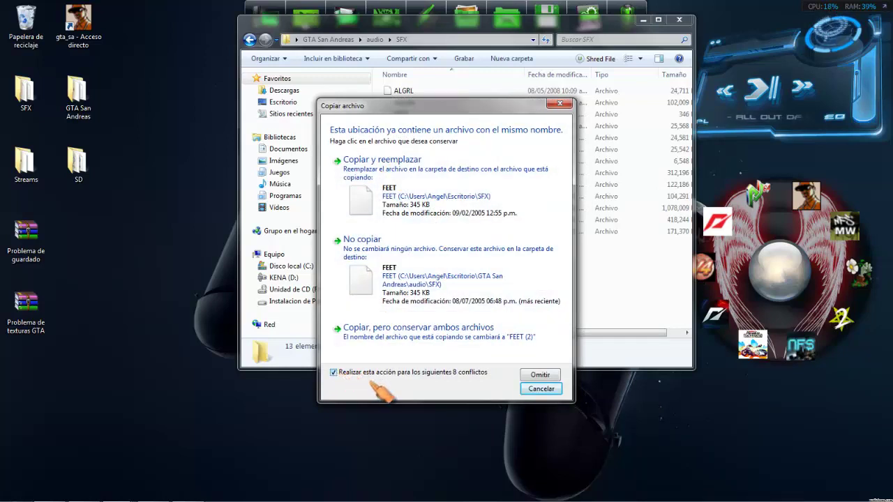
pyautogui.click(411, 187)
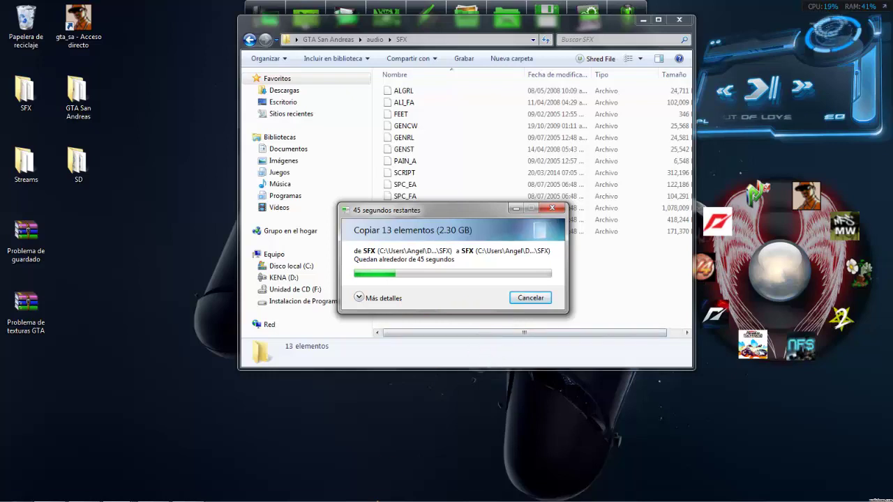
pyautogui.click(119, 492)
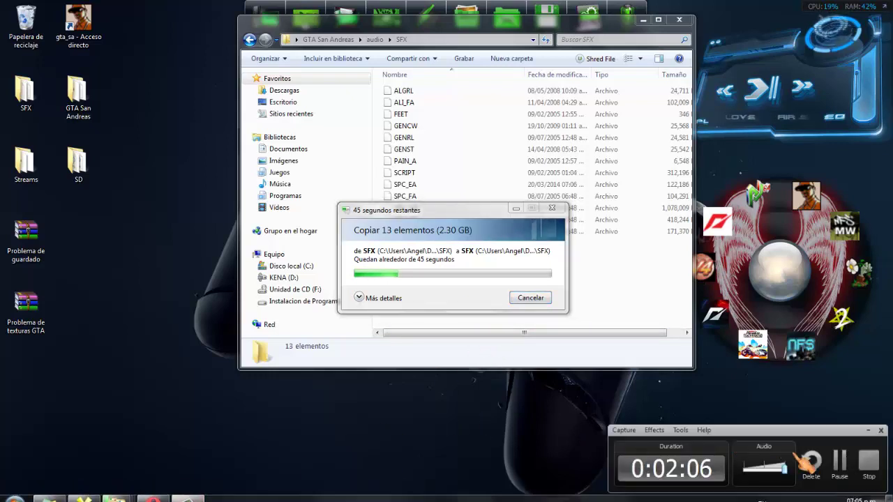
pyautogui.click(840, 461)
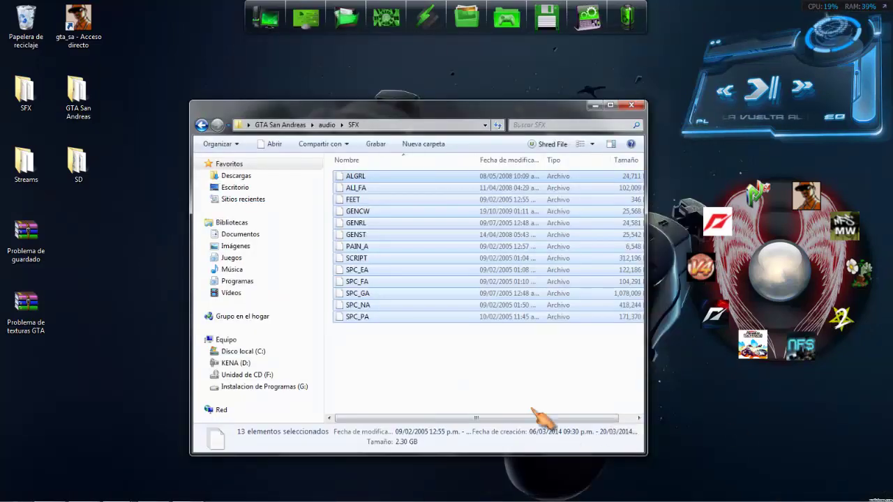
# Return to the GTA San Andreas audio folder and minimize its window
pyautogui.click(503, 362)
pyautogui.press('BackSpace')
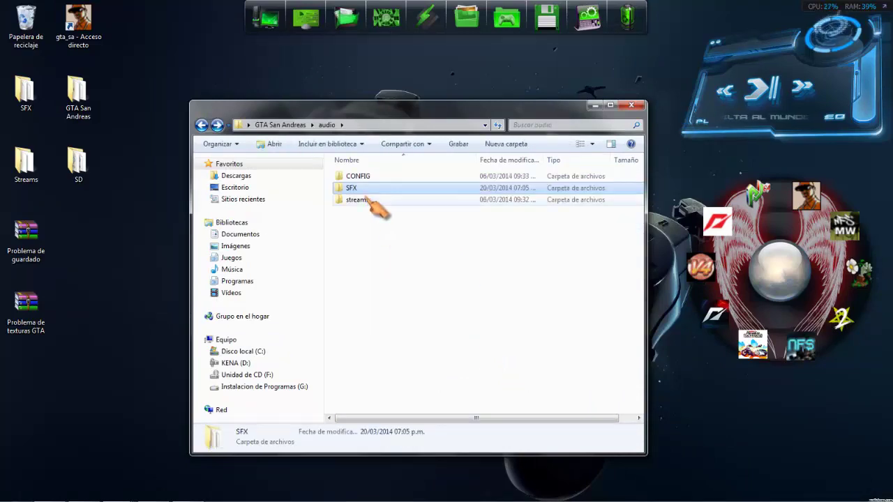
pyautogui.click(630, 106)
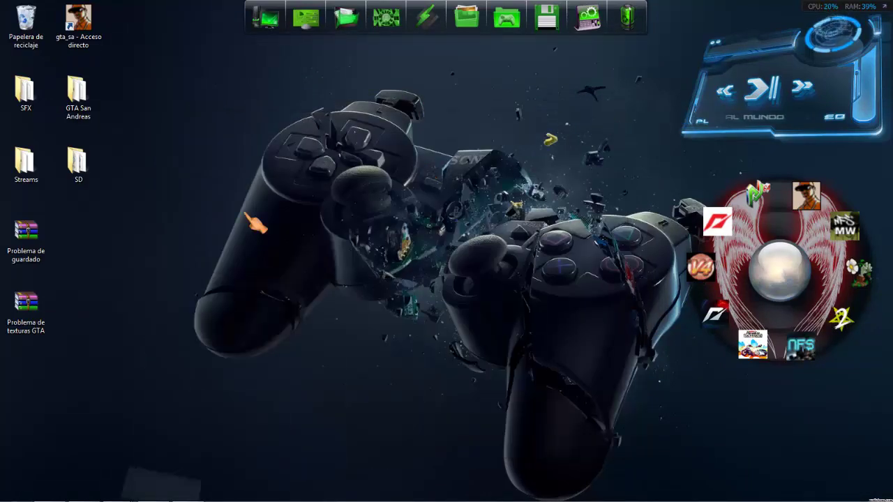
# Extract the streams, streams2 and streams3 archives in place inside the desktop Streams folder
pyautogui.doubleClick(42, 167)
pyautogui.moveTo(365, 253); pyautogui.dragTo(422, 202)
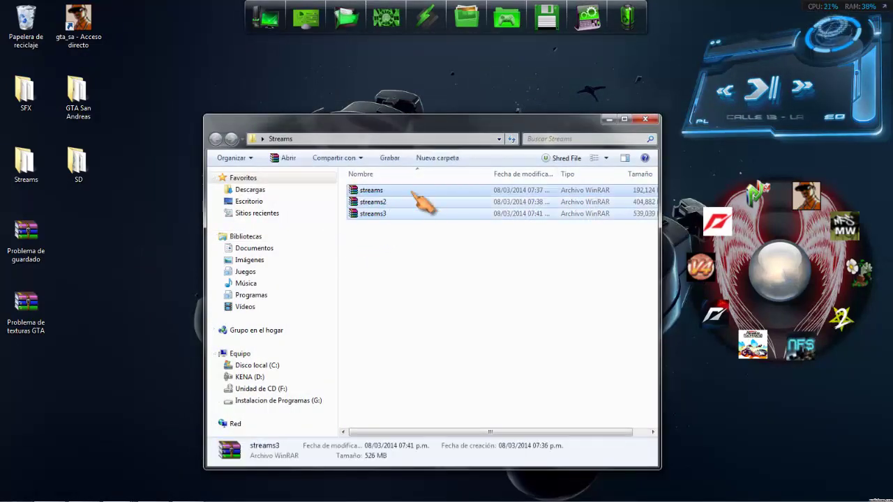
pyautogui.rightClick(413, 192)
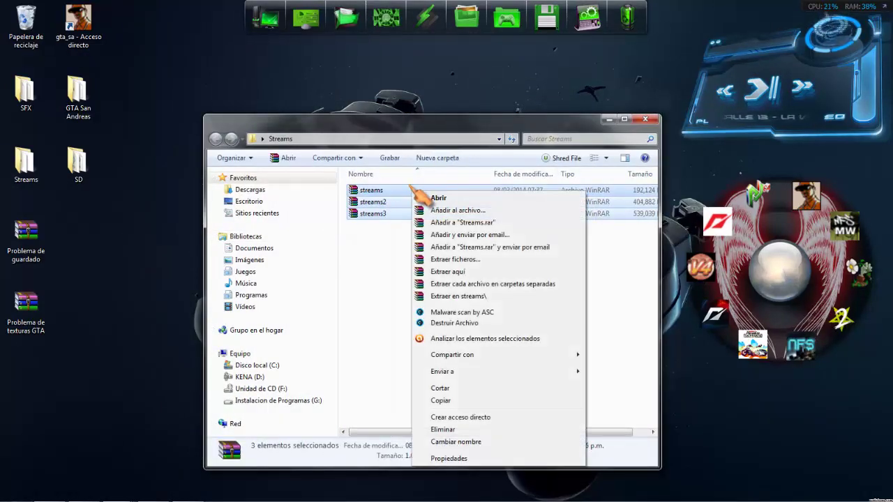
pyautogui.click(446, 272)
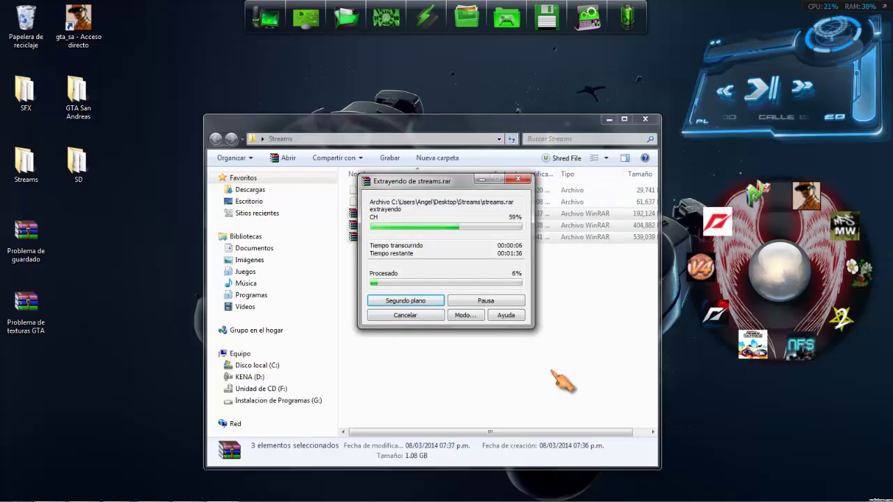
pyautogui.moveTo(479, 488)
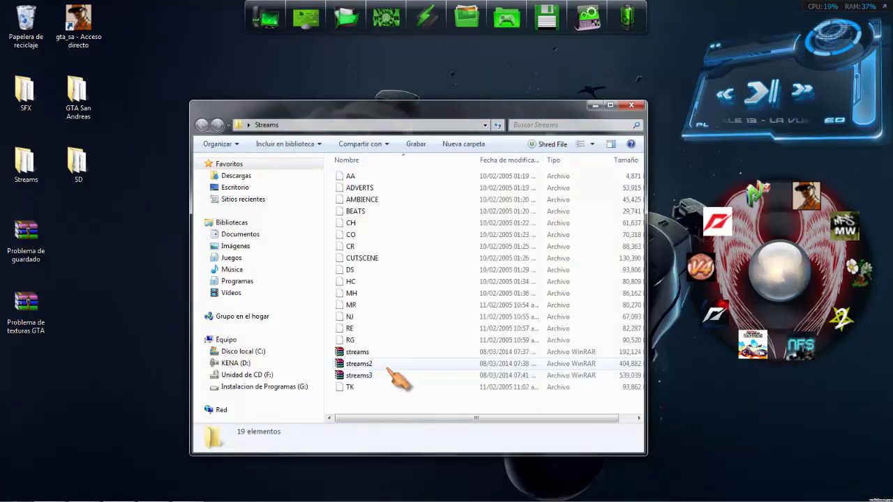
# Delete the streams, streams2 and streams3 archives from the Streams folder
pyautogui.click(333, 353)
pyautogui.keyDown('shift'); pyautogui.click(350, 376); pyautogui.keyUp('shift')
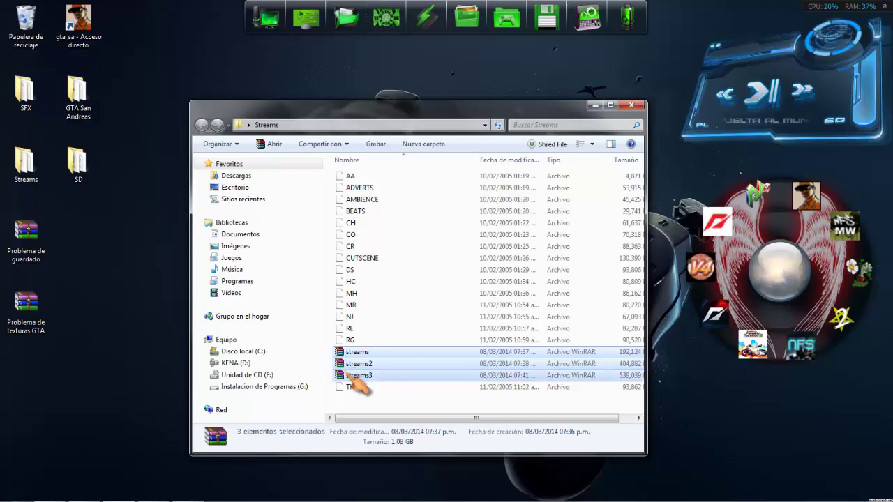
pyautogui.press('Delete')
pyautogui.press('Return')
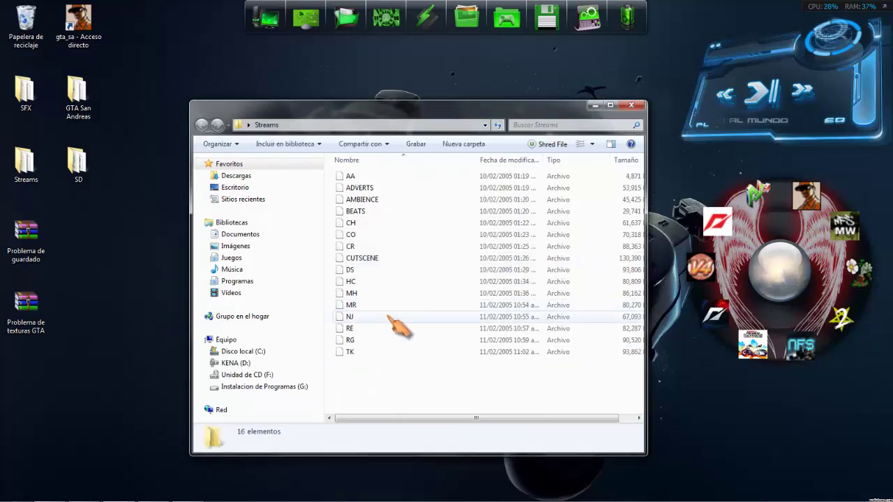
# Copy all the extracted files in the desktop Streams folder
pyautogui.moveTo(368, 388); pyautogui.dragTo(425, 180)
pyautogui.rightClick(423, 179)
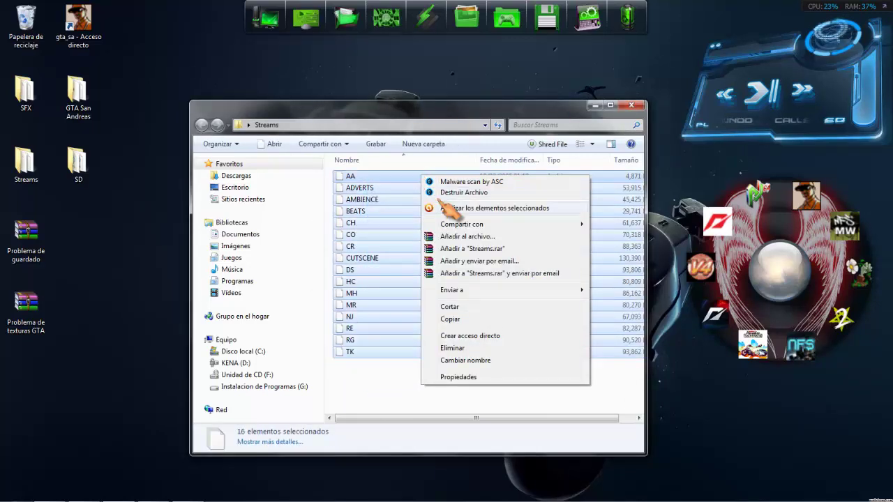
pyautogui.click(454, 320)
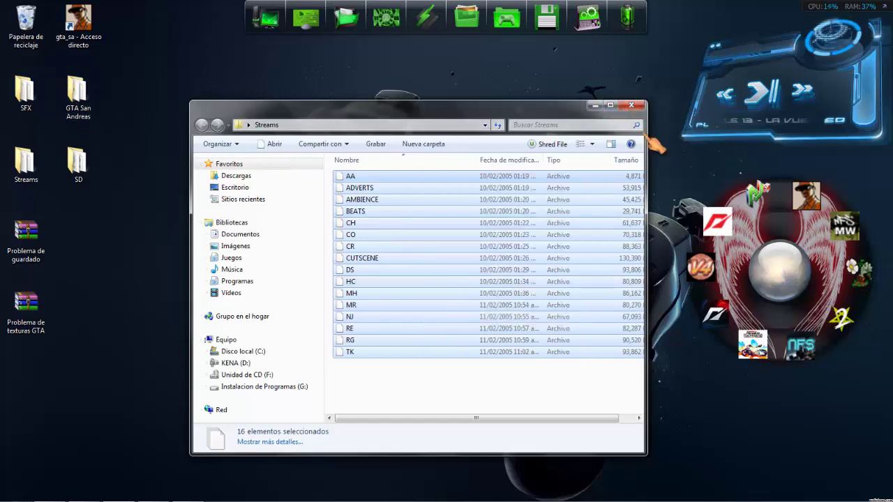
# Close the Streams window, open the desktop GTA San Andreas folder and restart the crashed Windows Explorer
pyautogui.click(631, 105)
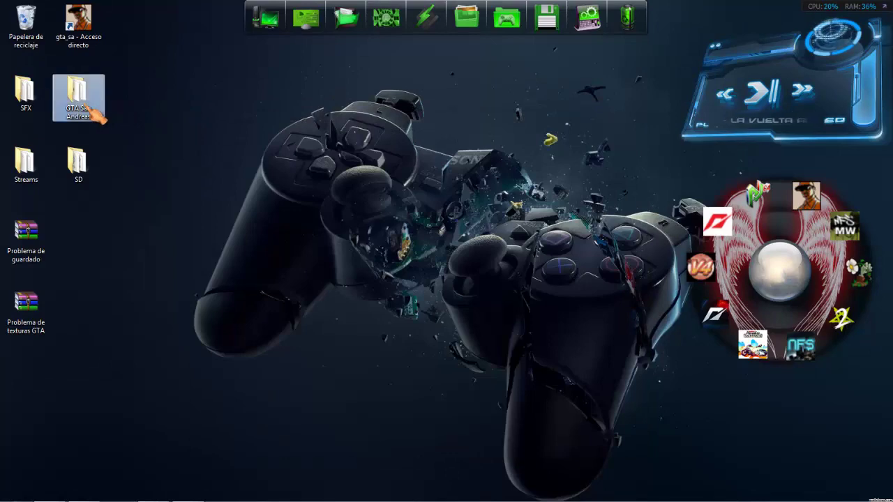
pyautogui.doubleClick(98, 113)
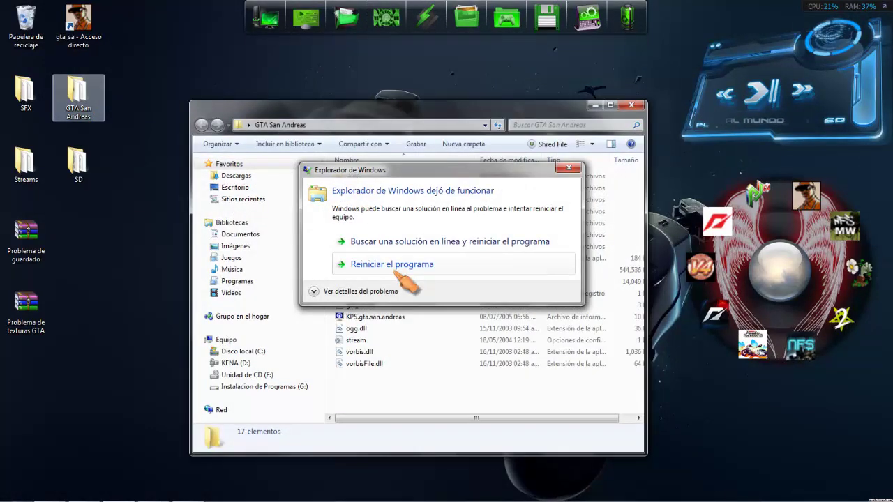
pyautogui.click(404, 273)
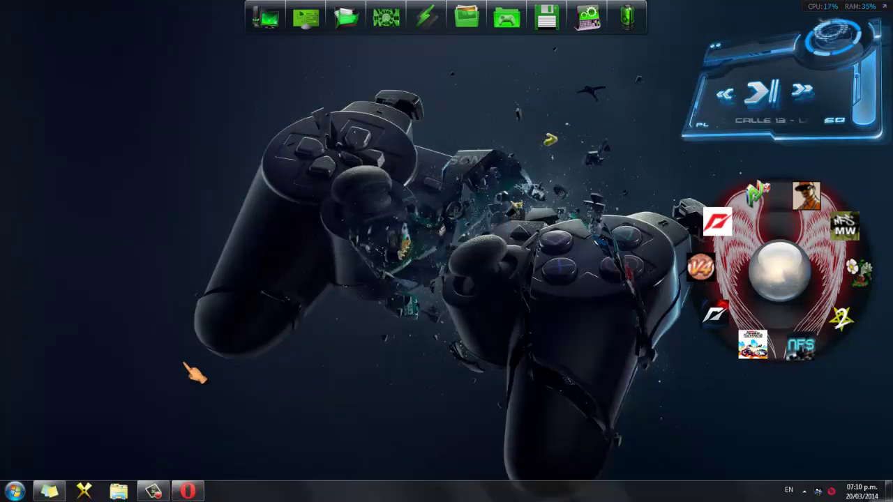
# Turn the display of desktop icons back on
pyautogui.click(154, 492)
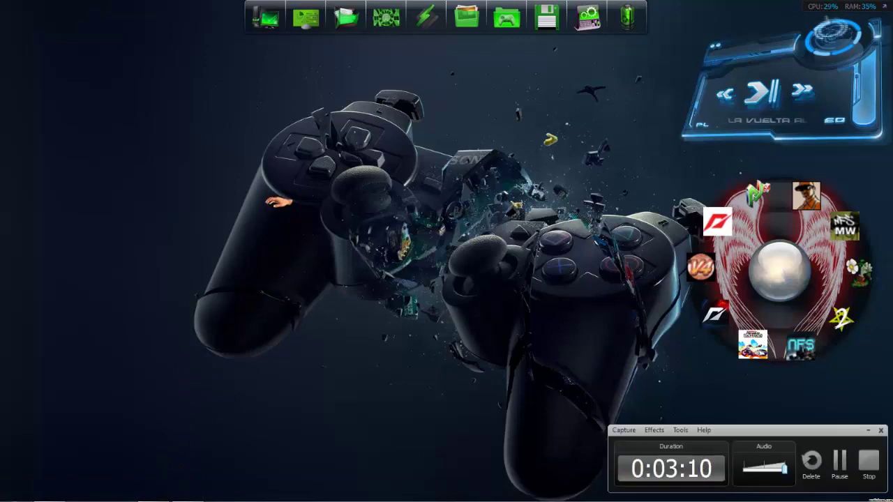
pyautogui.rightClick(263, 202)
pyautogui.moveTo(300, 238)
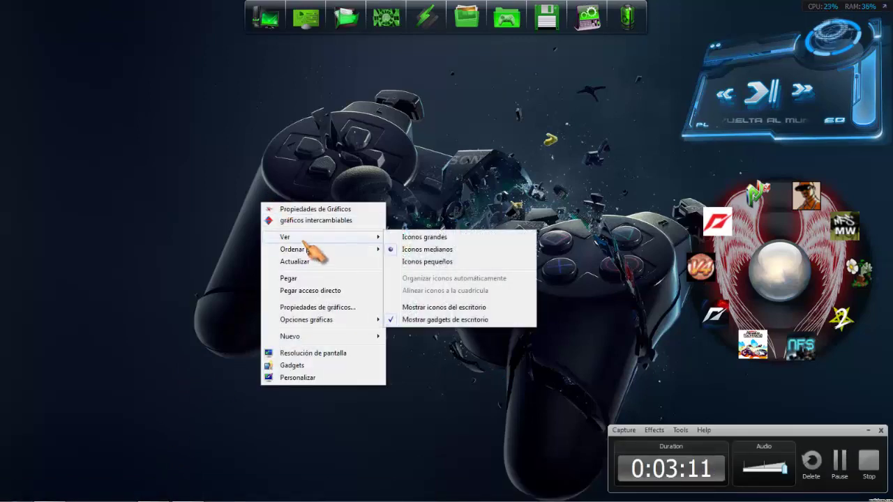
pyautogui.click(450, 306)
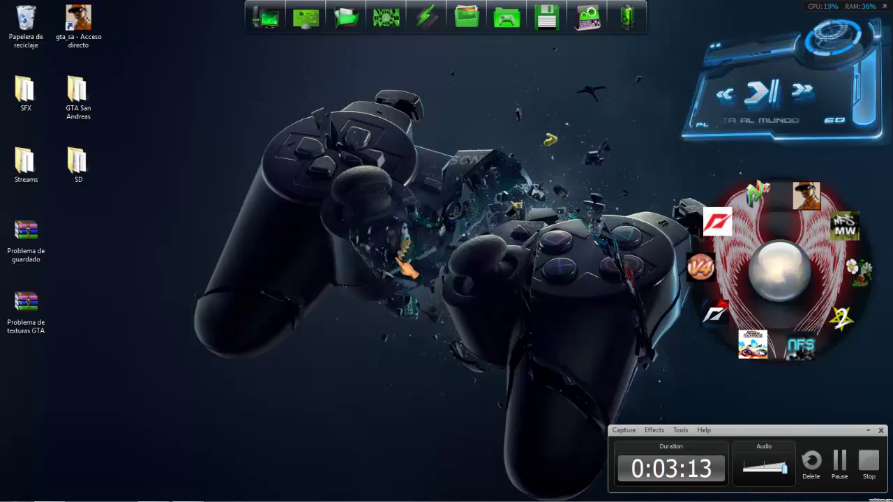
# Open the streams folder inside the audio folder of GTA San Andreas
pyautogui.doubleClick(93, 119)
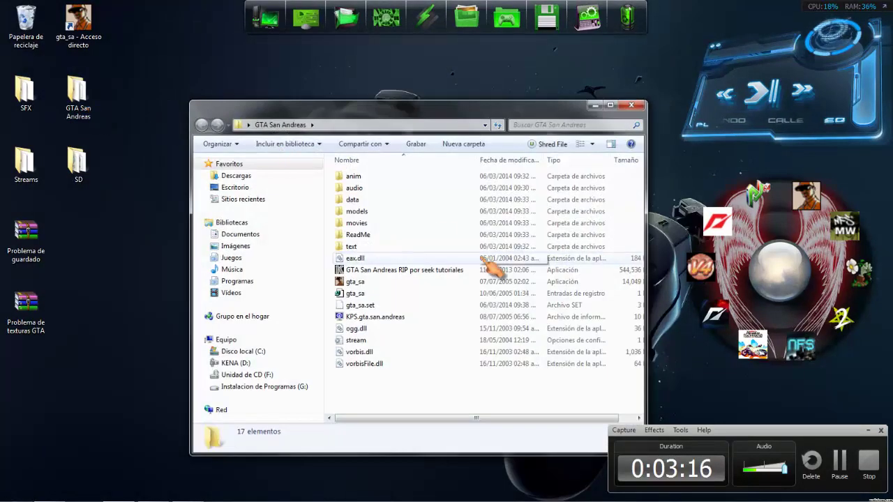
pyautogui.doubleClick(376, 187)
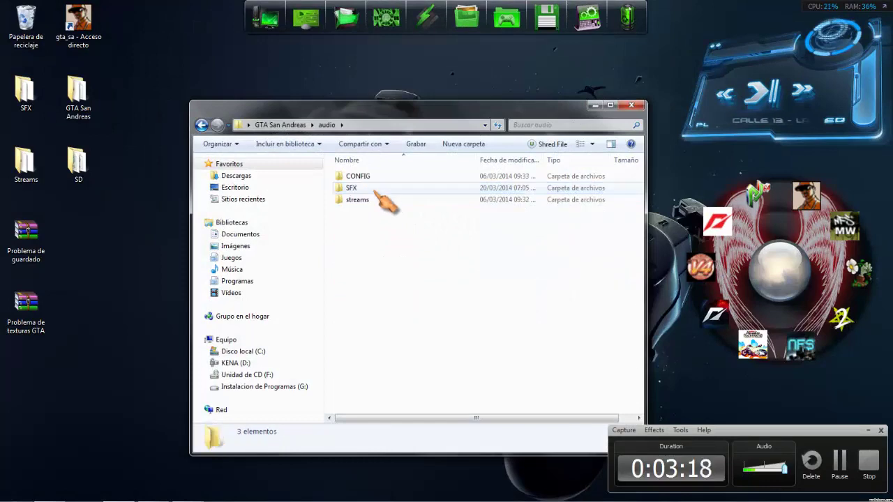
pyautogui.doubleClick(377, 200)
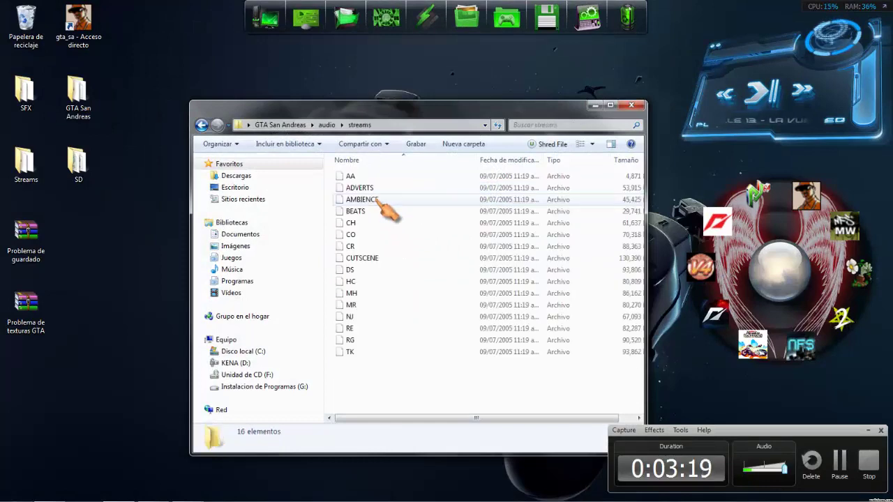
pyautogui.click(411, 352)
pyautogui.moveTo(411, 352); pyautogui.dragTo(403, 382)
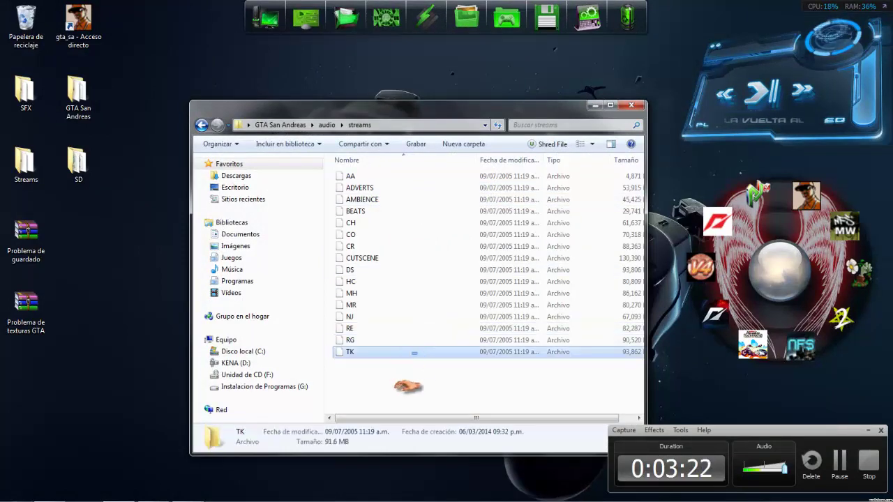
pyautogui.press('Menu')
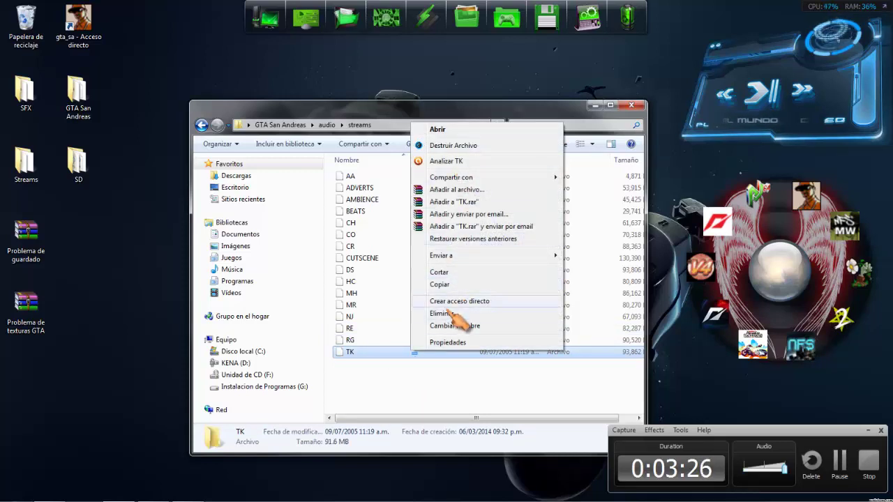
pyautogui.click(376, 372)
# Paste the copied files into the game's streams folder, replacing the existing ones and applying this to all conflicts
pyautogui.rightClick(377, 372)
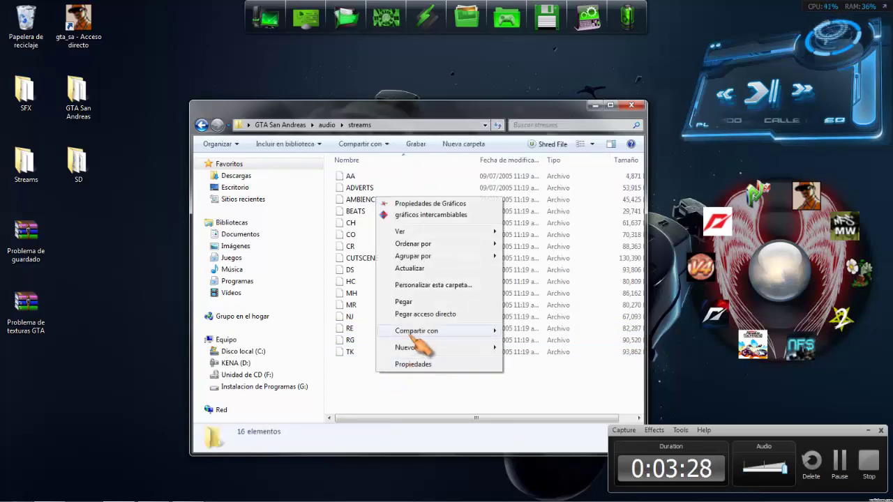
pyautogui.click(418, 303)
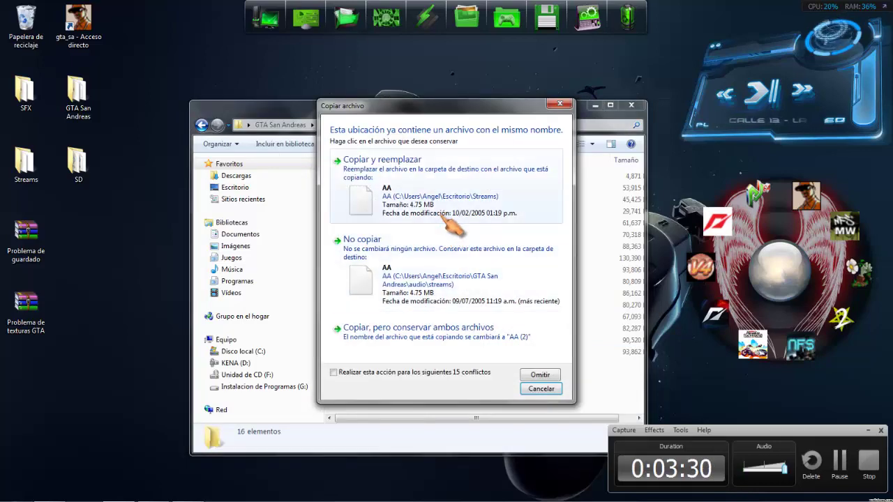
pyautogui.click(333, 372)
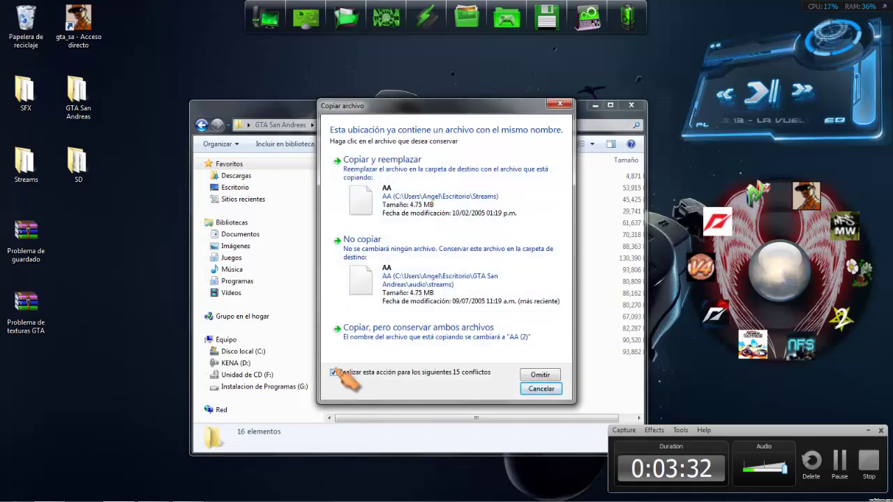
pyautogui.click(423, 202)
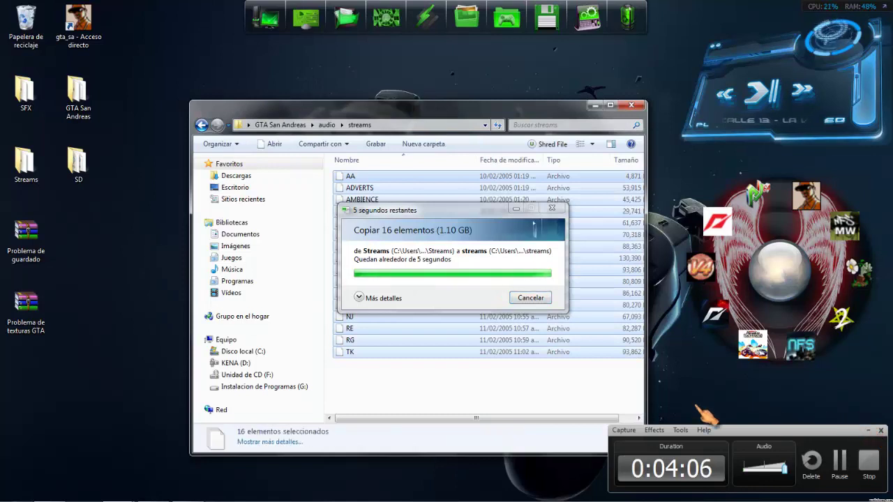
# Go back up to the game's audio folder and close its window
pyautogui.click(443, 404)
pyautogui.press('BackSpace')
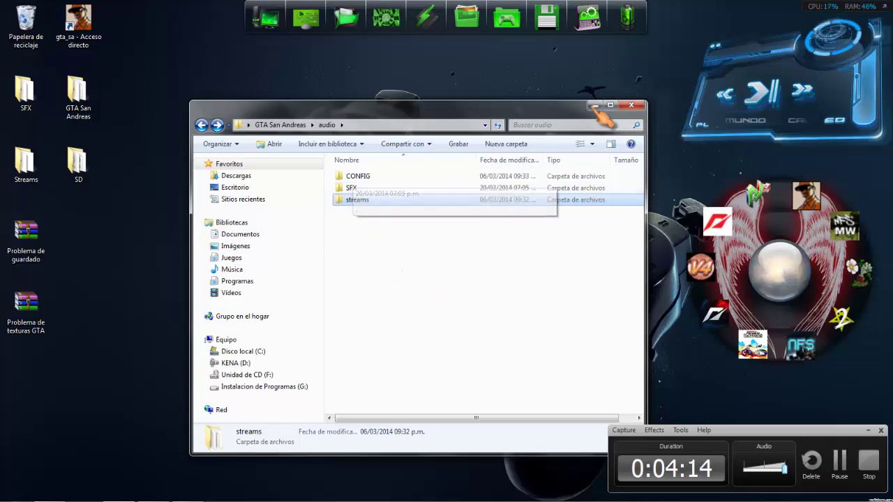
pyautogui.click(631, 105)
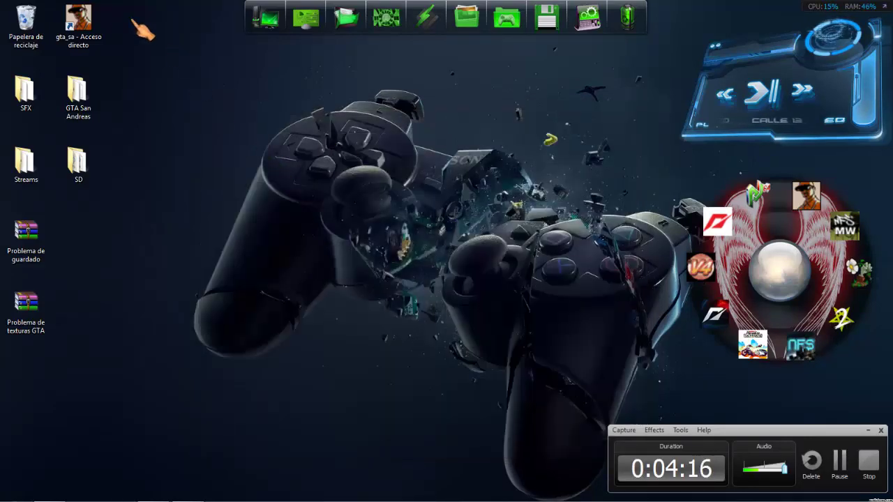
# Launch the game from the gta_sa desktop shortcut, bring its window up and resume play from the pause menu
pyautogui.doubleClick(103, 32)
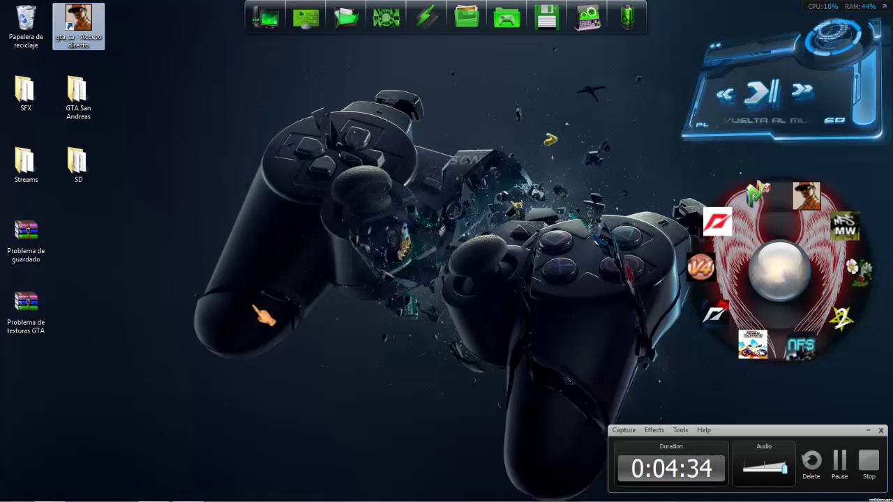
pyautogui.doubleClick(86, 31)
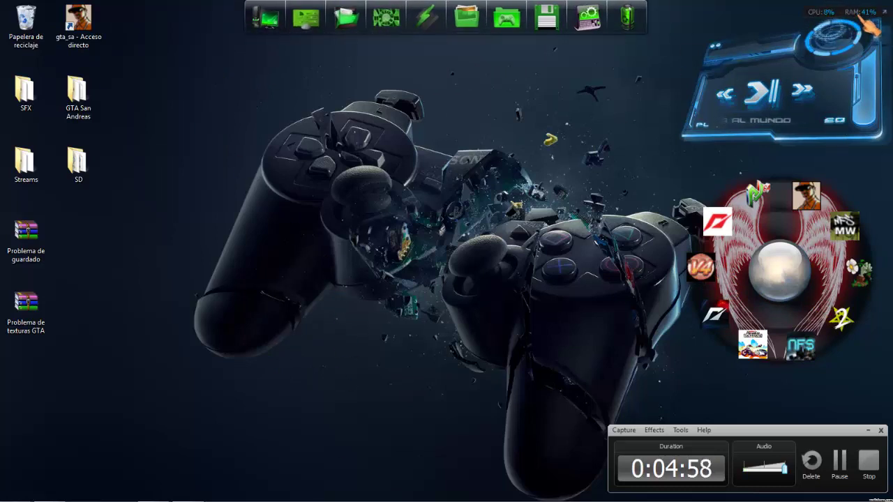
pyautogui.moveTo(869, 22); pyautogui.dragTo(634, 105)
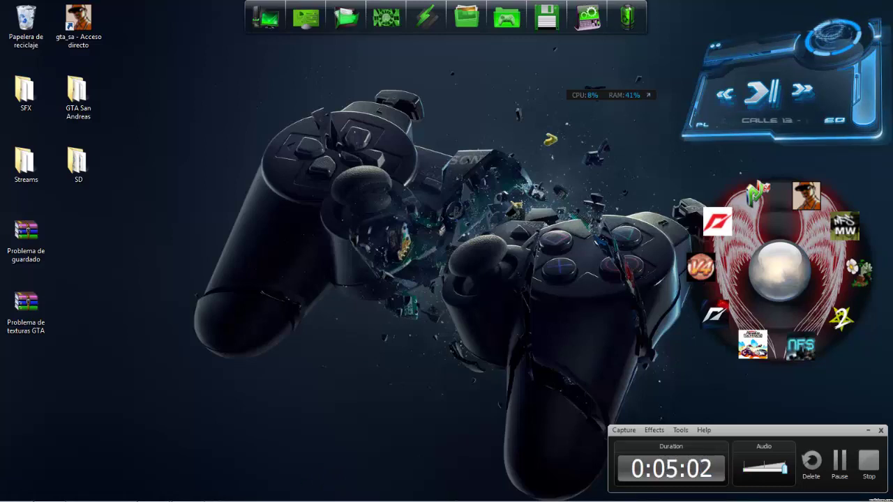
pyautogui.click(840, 462)
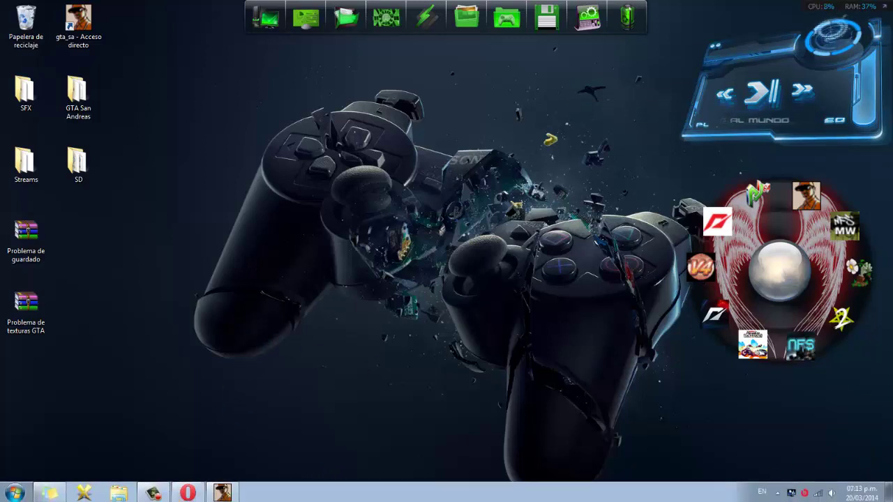
pyautogui.click(221, 492)
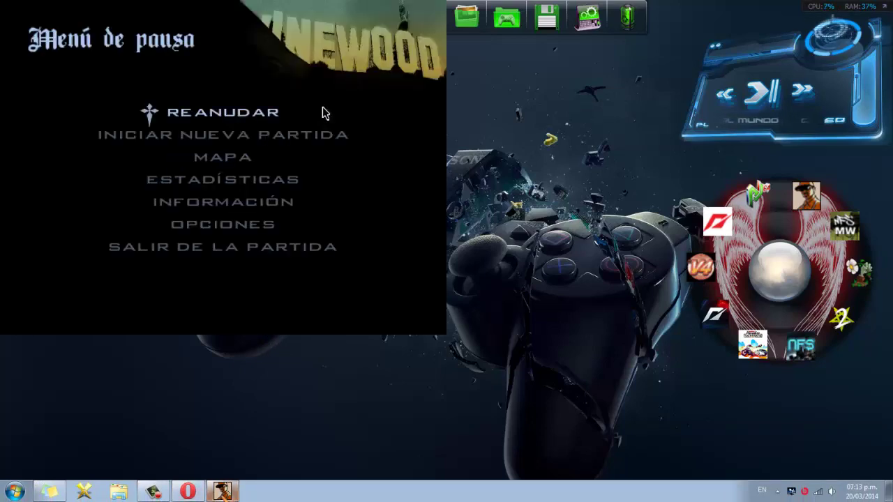
pyautogui.click(192, 116)
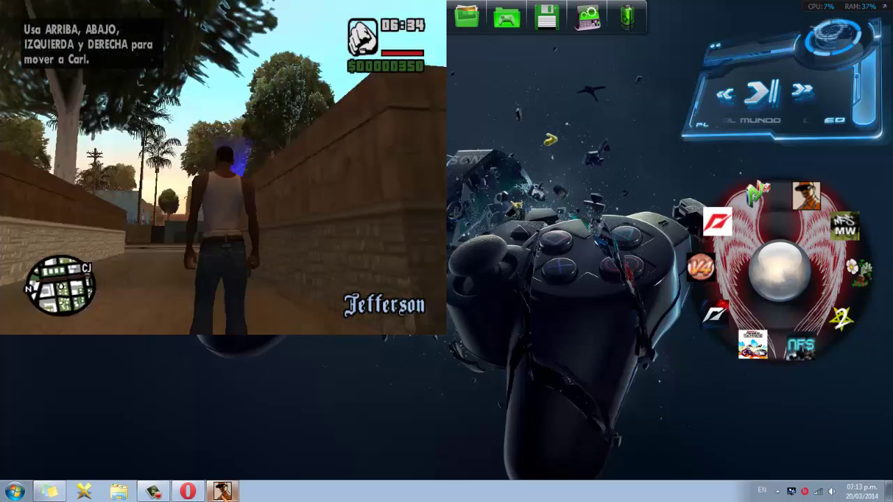
# Walk Carl to the bike, mount it and play through the city streets to test the game's audio
pyautogui.press('Up')
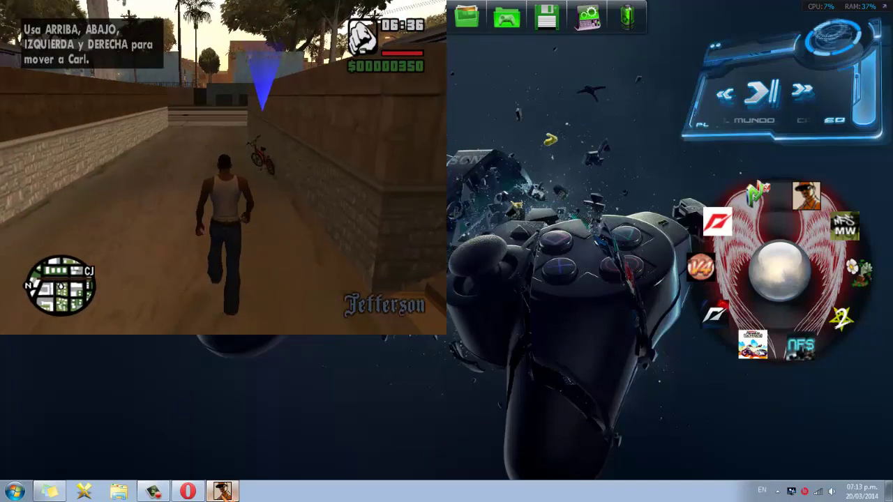
pyautogui.press('Return')
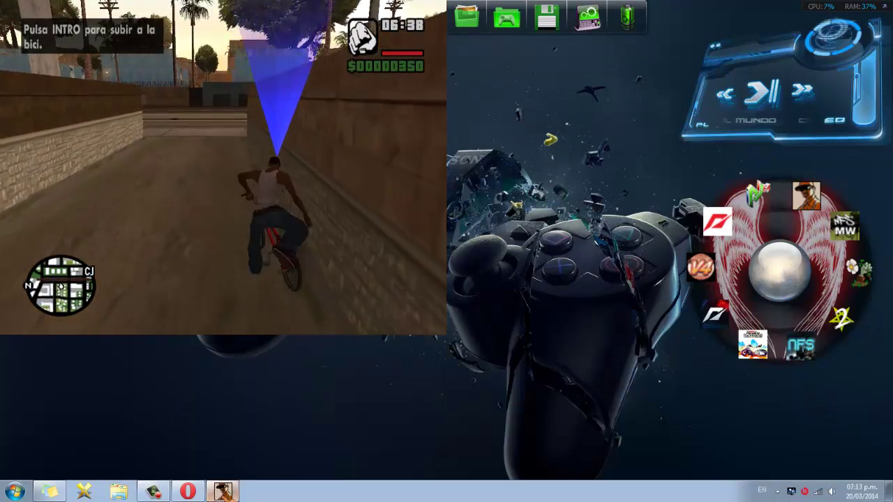
pyautogui.press('Up')
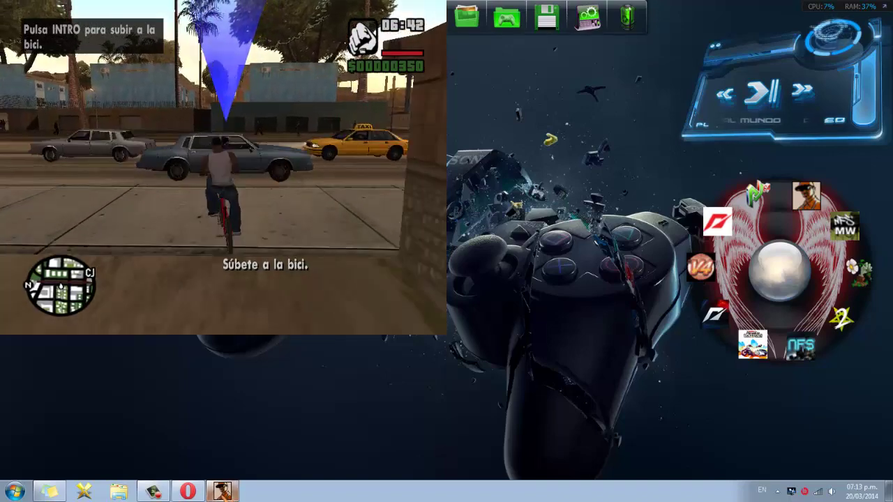
pyautogui.press('v')
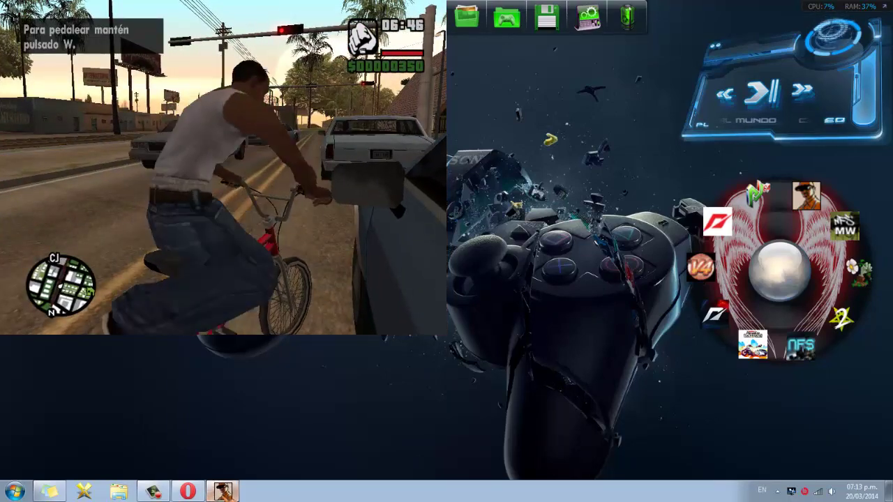
pyautogui.press('Down')
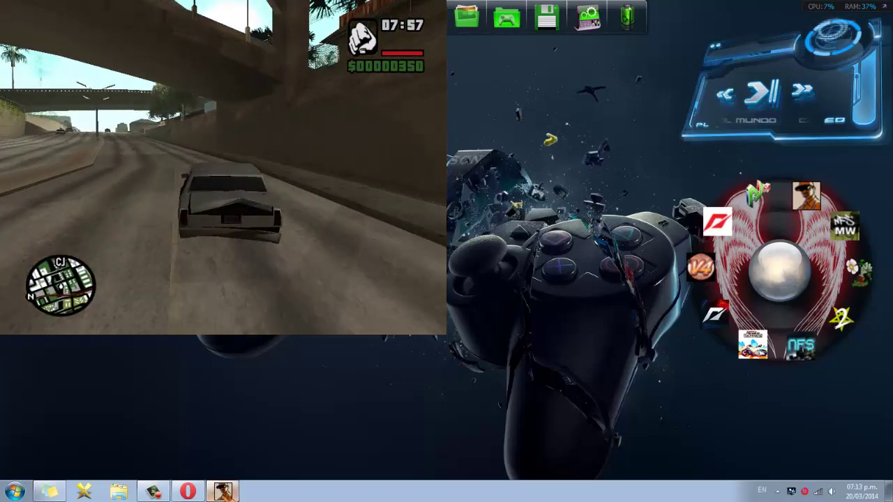
pyautogui.press('w')
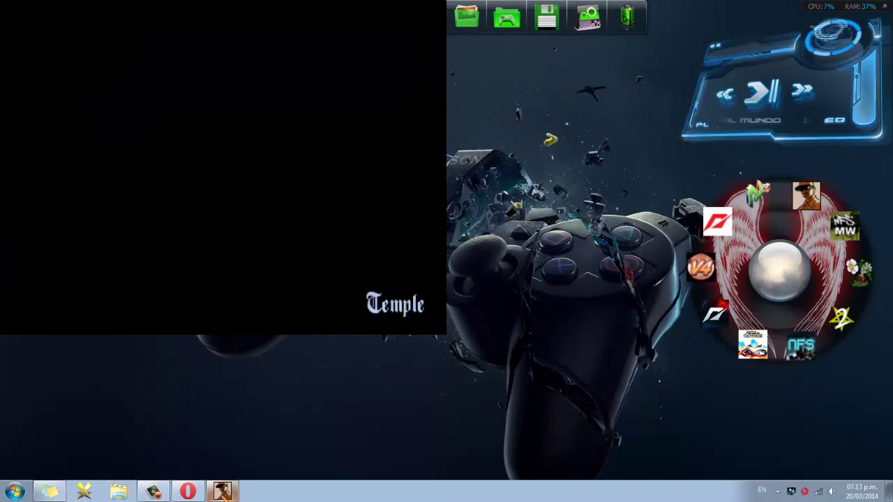
# Pause the game, switch to the desktop and close the gta_sa window
pyautogui.press('Escape')
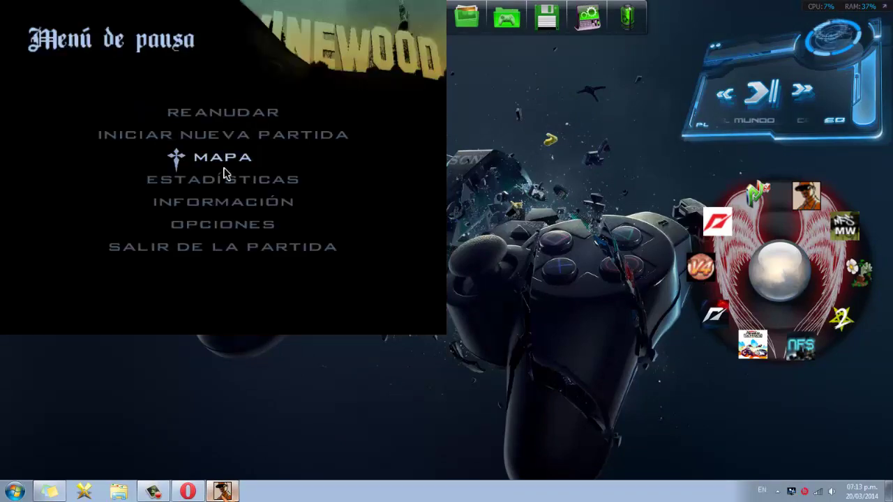
pyautogui.hotkey('alt', 'Tab')
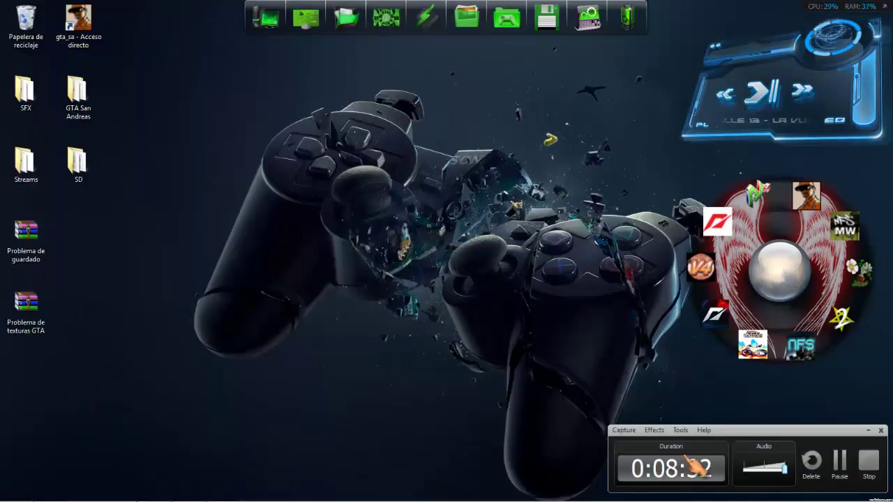
pyautogui.rightClick(237, 493)
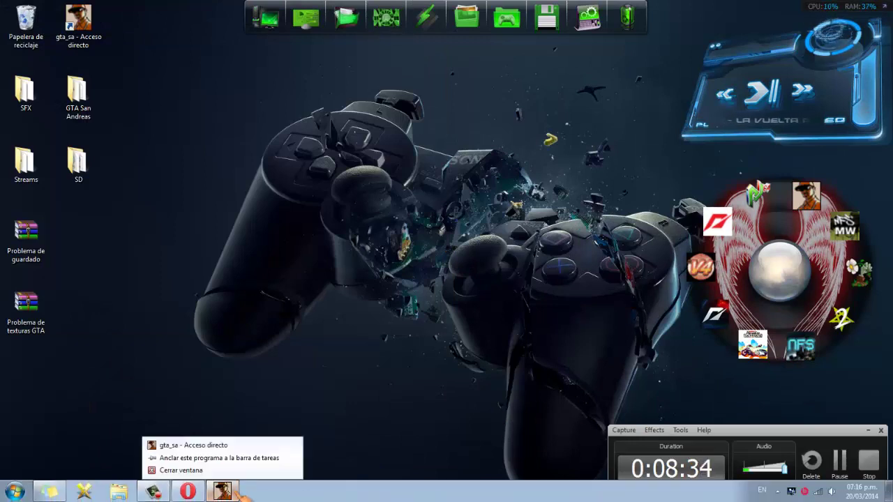
pyautogui.click(231, 471)
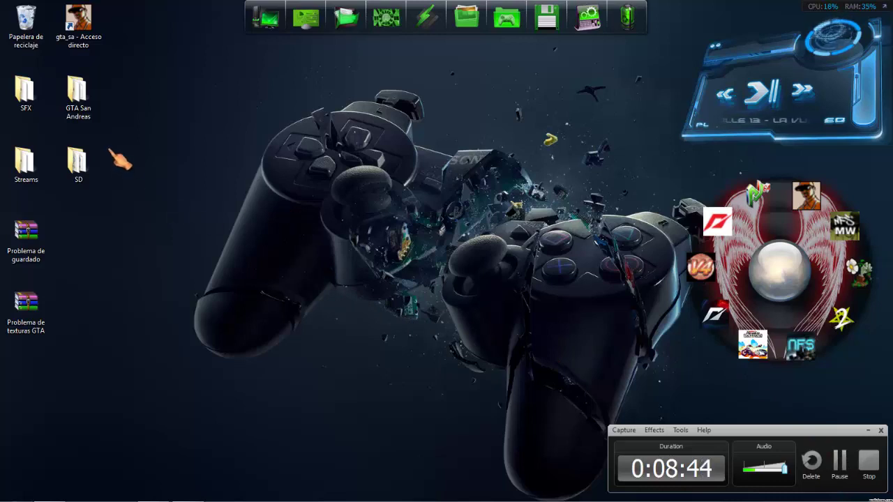
# Examine the extracted files in the desktop Streams and SFX folders, closing each folder window after viewing
pyautogui.moveTo(47, 265)
pyautogui.mouseDown()
pyautogui.moveTo(58, 269)
pyautogui.moveTo(58, 232)
pyautogui.moveTo(55, 251)
pyautogui.mouseUp()
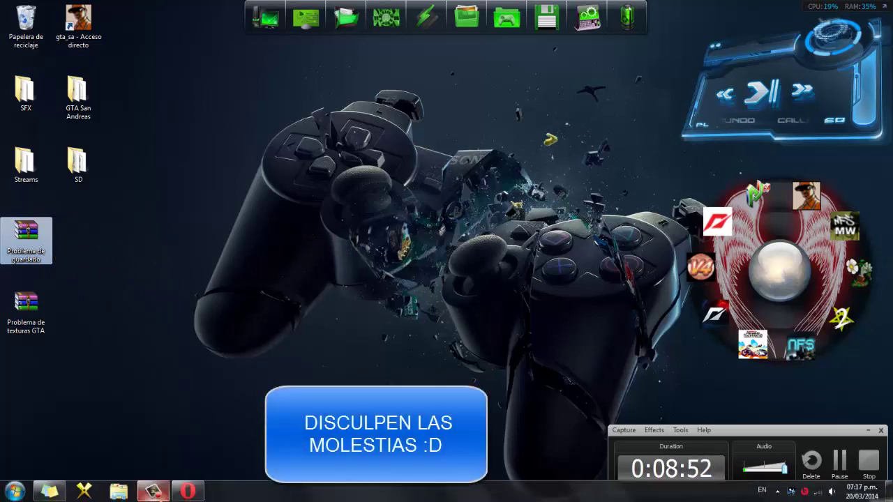
pyautogui.moveTo(204, 498)
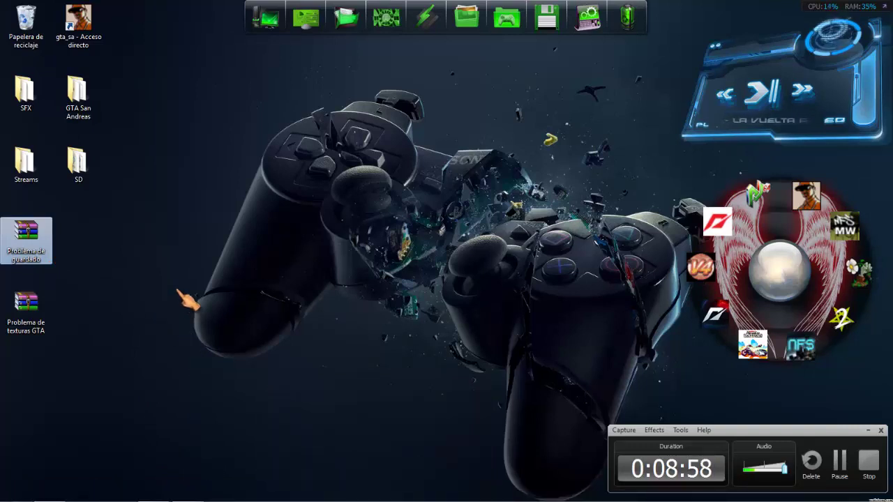
pyautogui.doubleClick(41, 177)
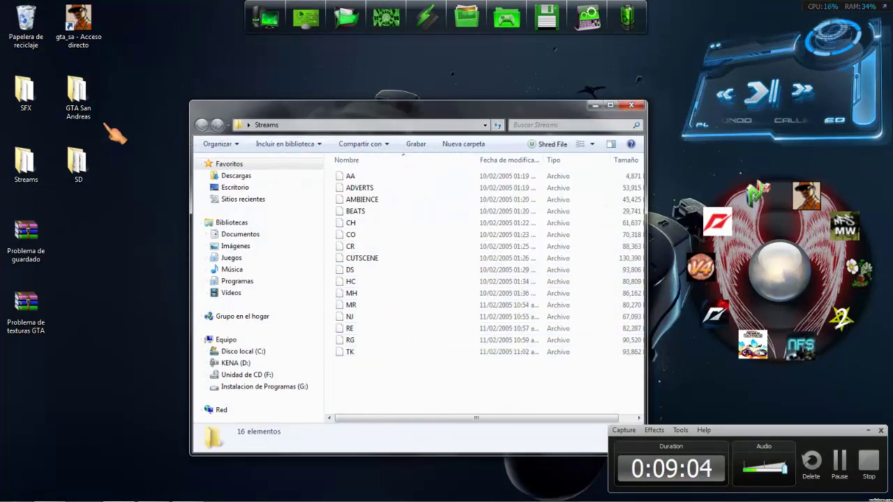
pyautogui.click(630, 106)
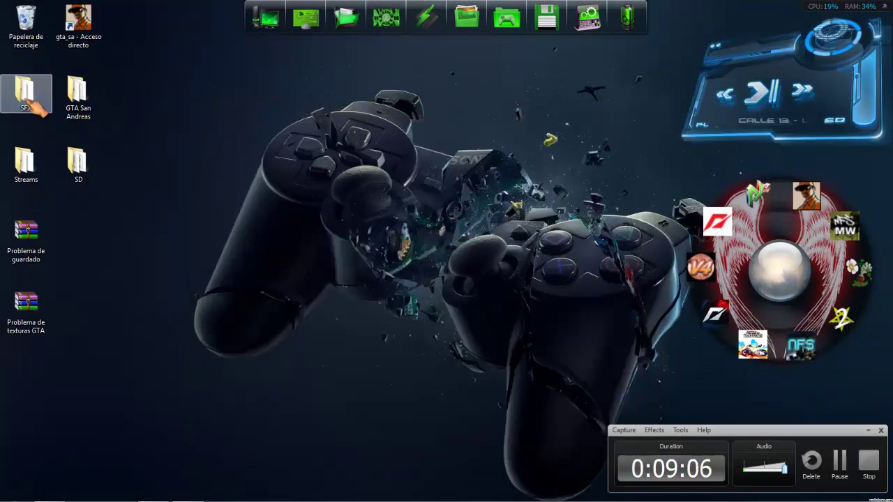
pyautogui.doubleClick(31, 103)
pyautogui.click(631, 108)
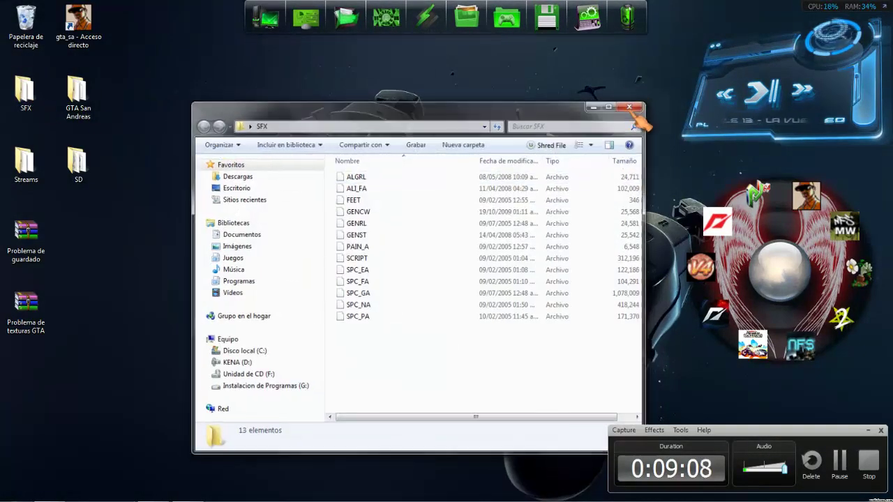